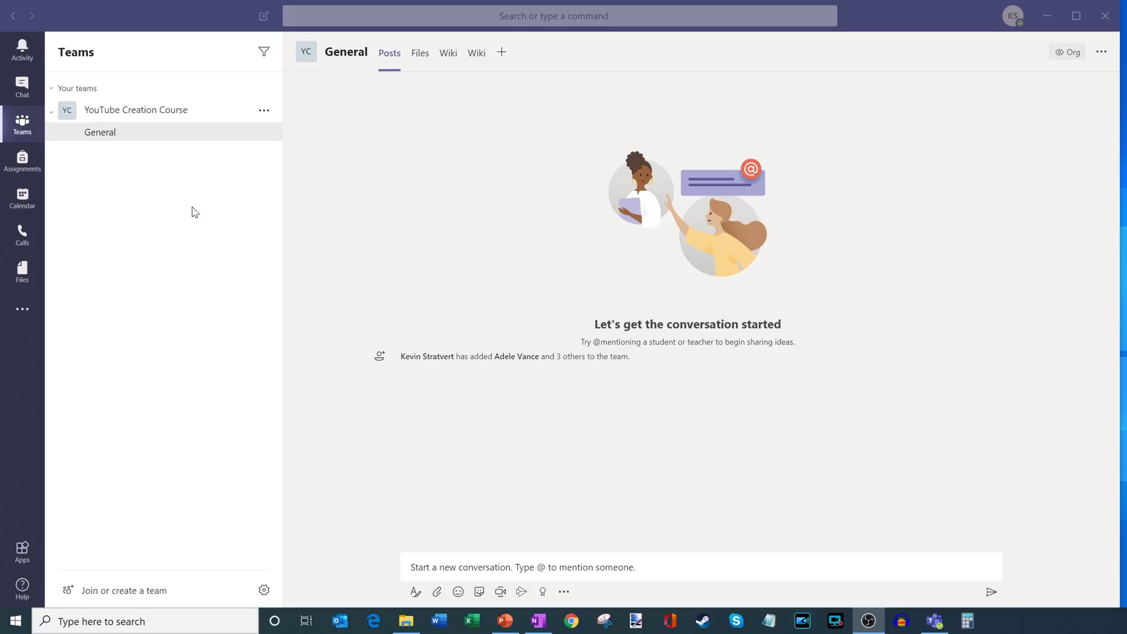
# Step: Add a standard channel named "1st Breakout Group" to the YouTube Creation Course team
pyautogui.click(196, 194)
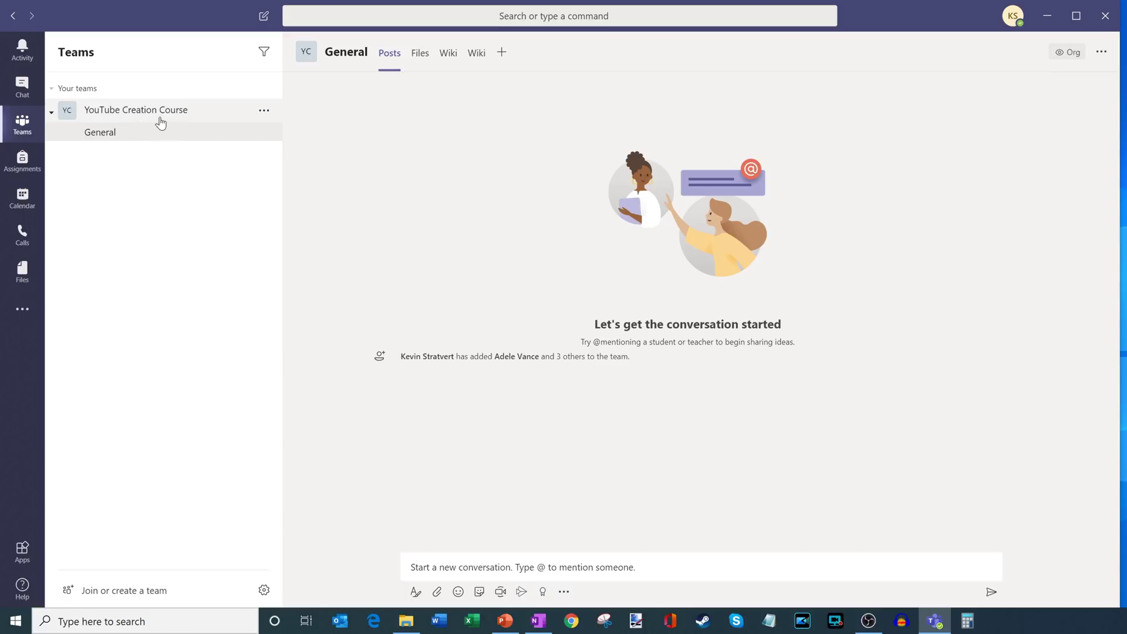
pyautogui.click(264, 113)
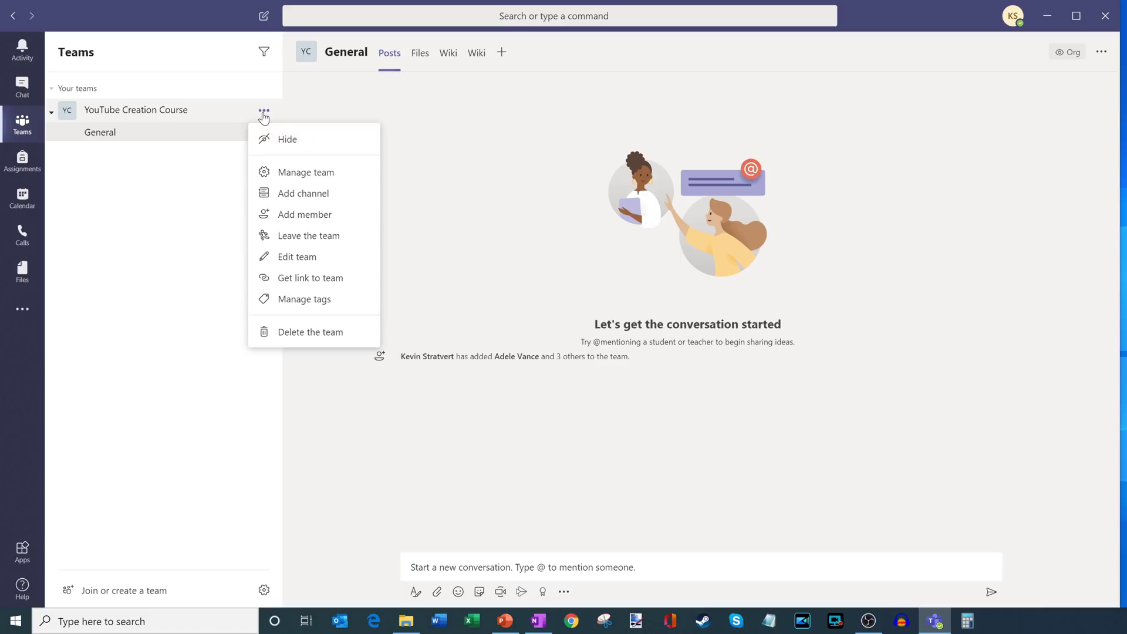
pyautogui.click(306, 196)
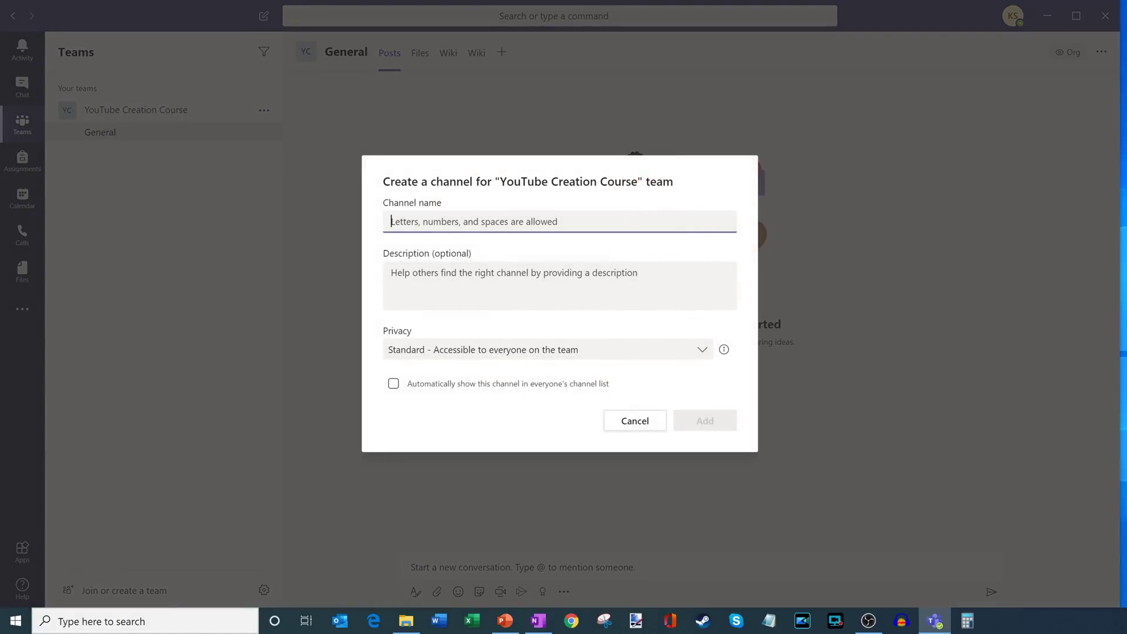
pyautogui.write('1st ')
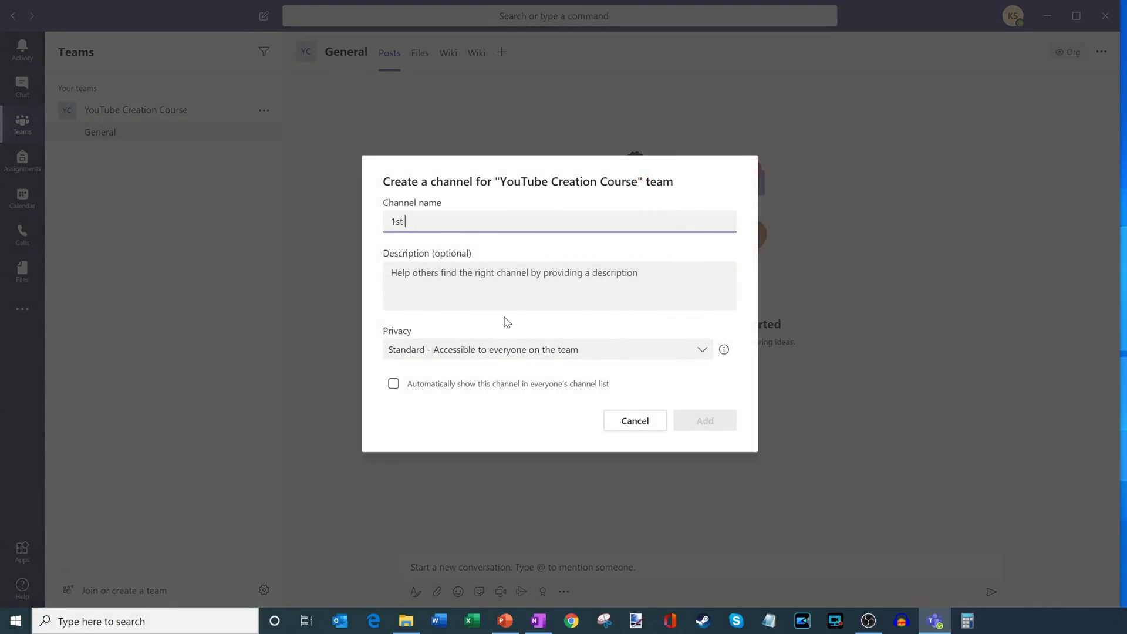
pyautogui.write('Breakout Group')
pyautogui.click(685, 427)
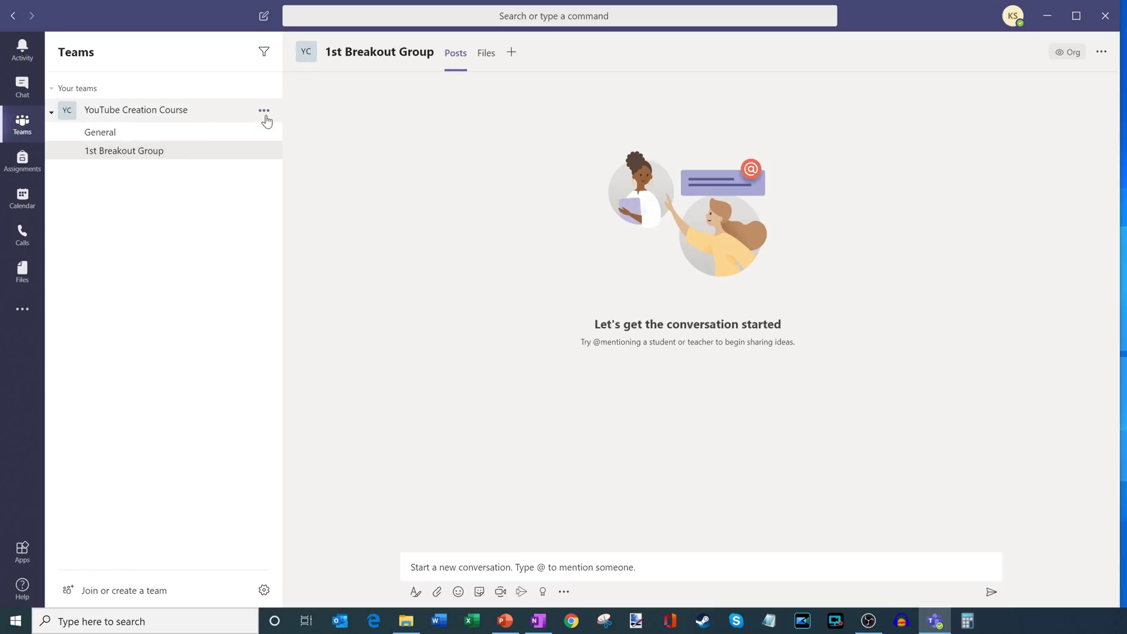
# Step: Add two more channels to the team, named "2nd Breakout Group" and "3rd Breakout Group"
pyautogui.click(264, 111)
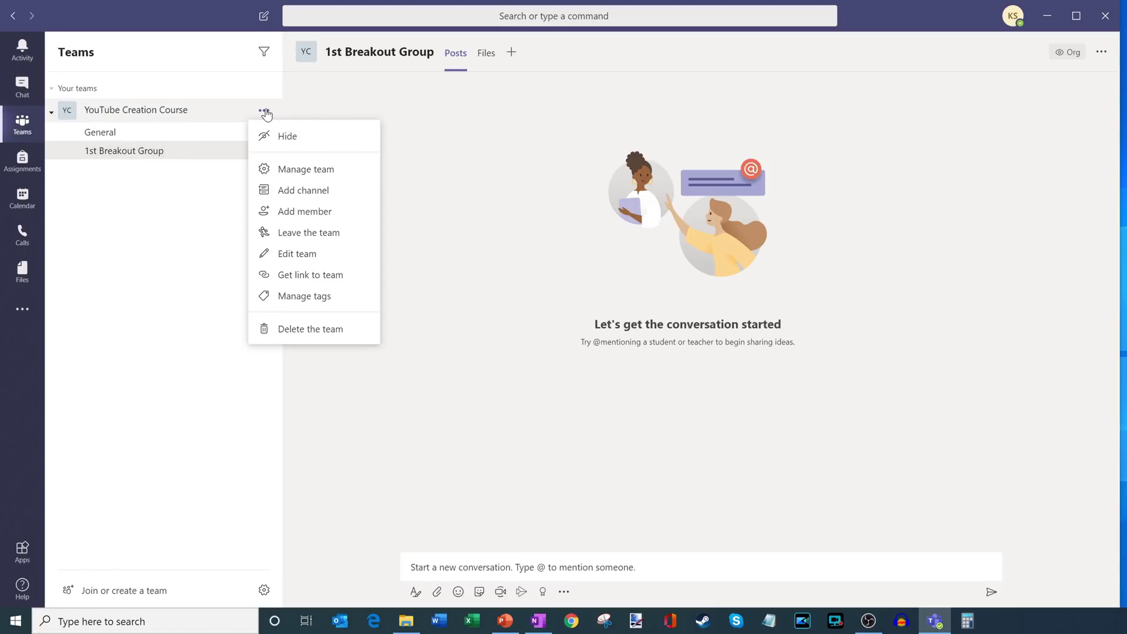
pyautogui.click(295, 191)
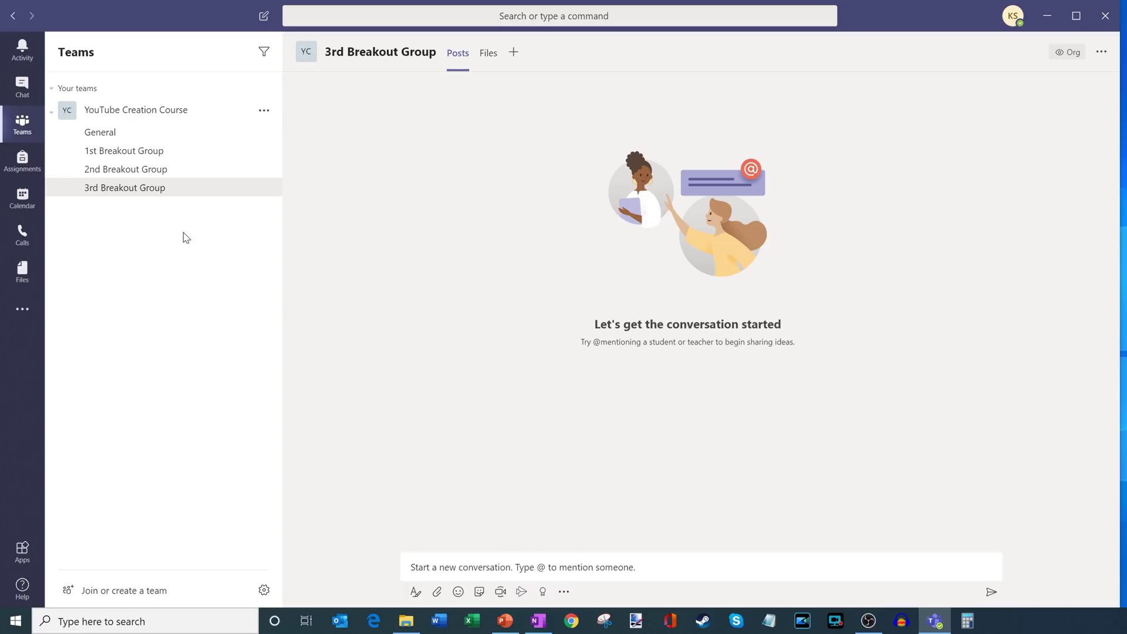
# Step: Start an instant video meeting in the 1st Breakout Group channel, hang up and dismiss the call feedback request
pyautogui.click(195, 156)
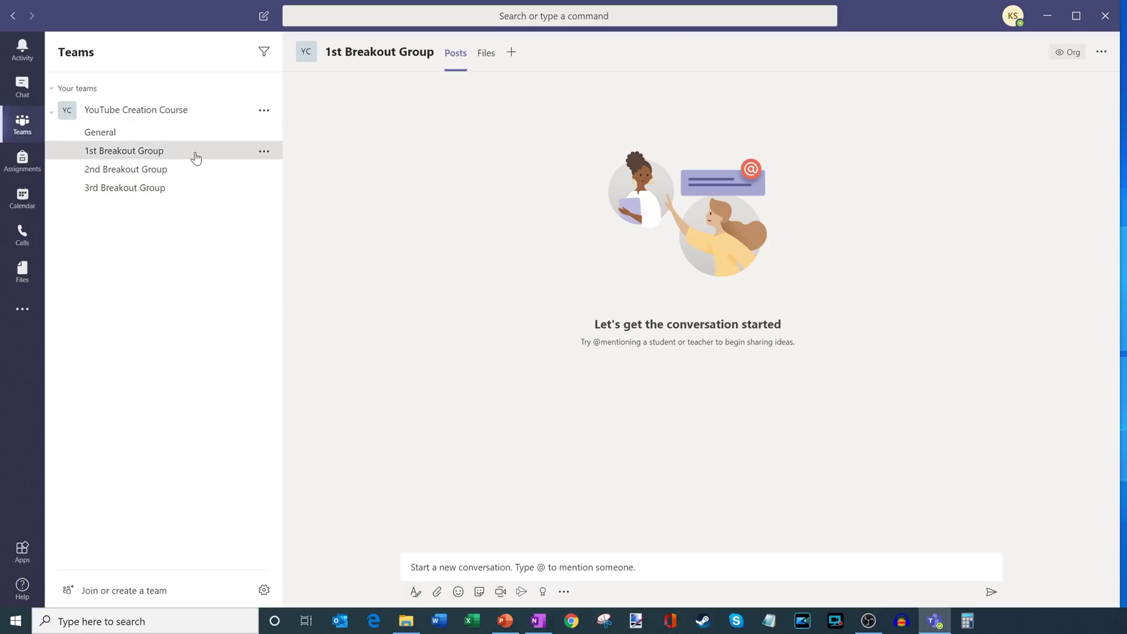
pyautogui.click(501, 593)
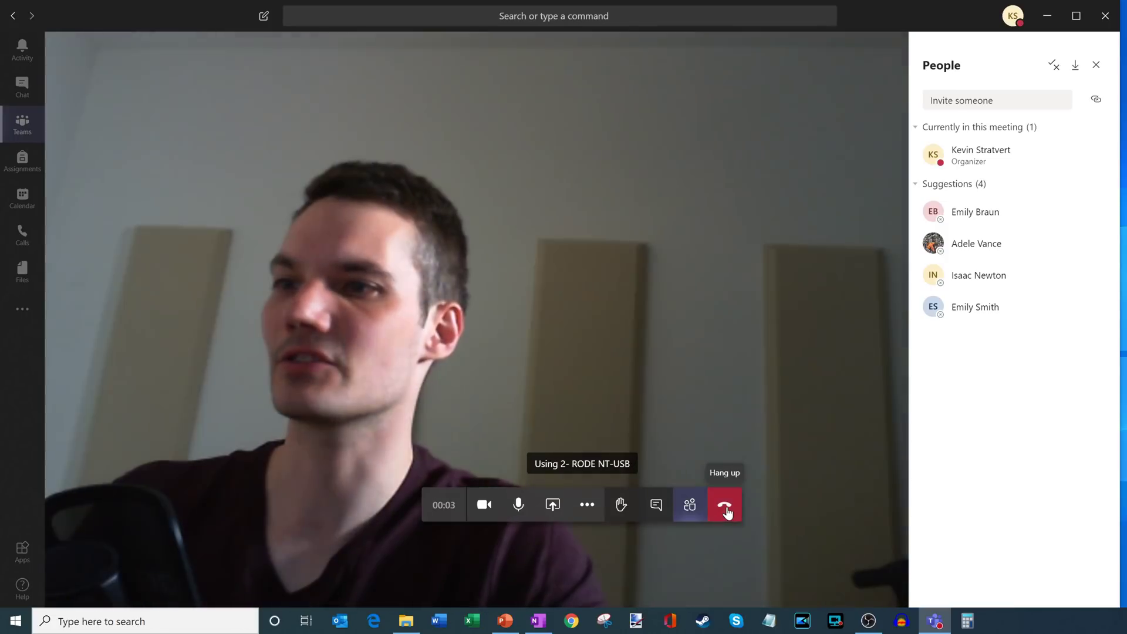
pyautogui.click(725, 506)
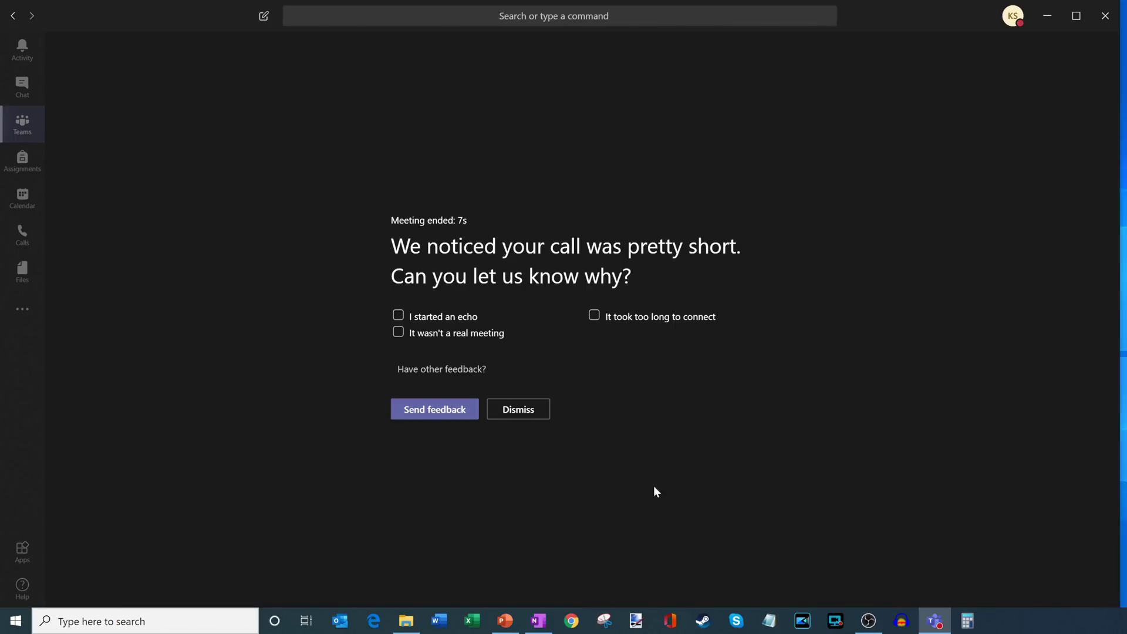
pyautogui.click(498, 412)
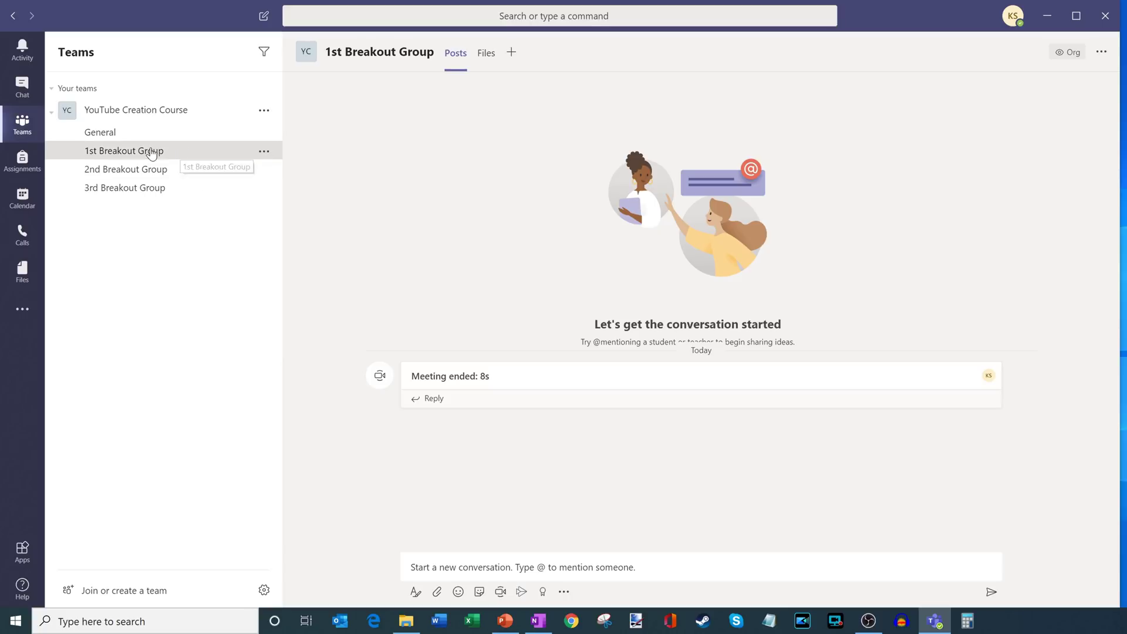
pyautogui.click(193, 172)
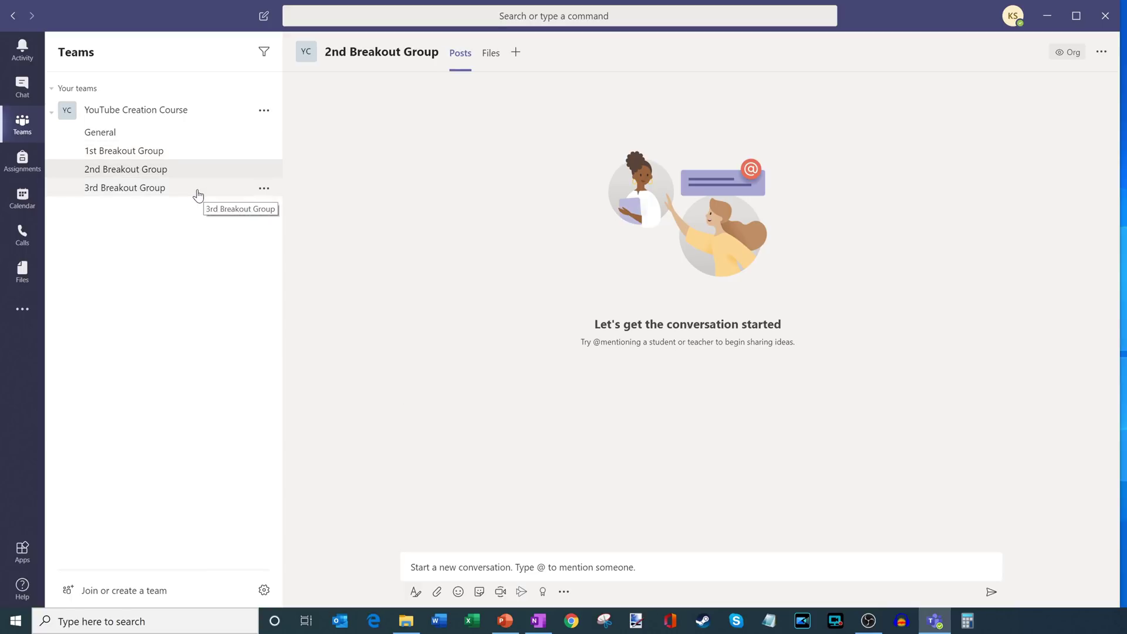
pyautogui.click(198, 189)
pyautogui.click(200, 170)
pyautogui.click(201, 152)
pyautogui.click(200, 187)
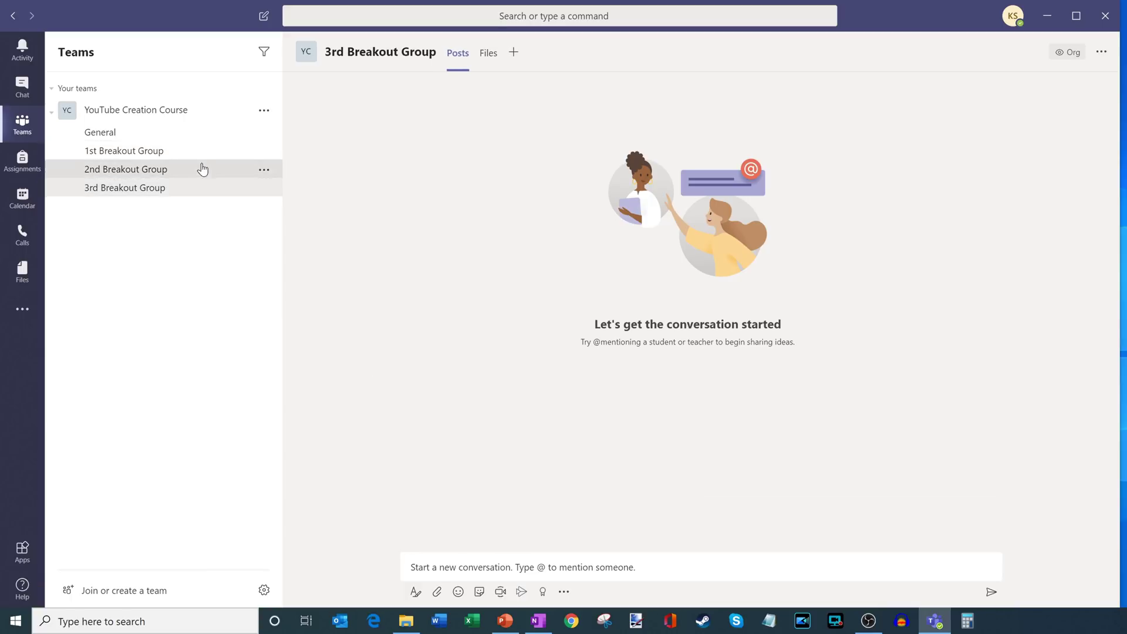
# Step: Start a new instant video meeting in the 1st Breakout Group channel
pyautogui.click(201, 152)
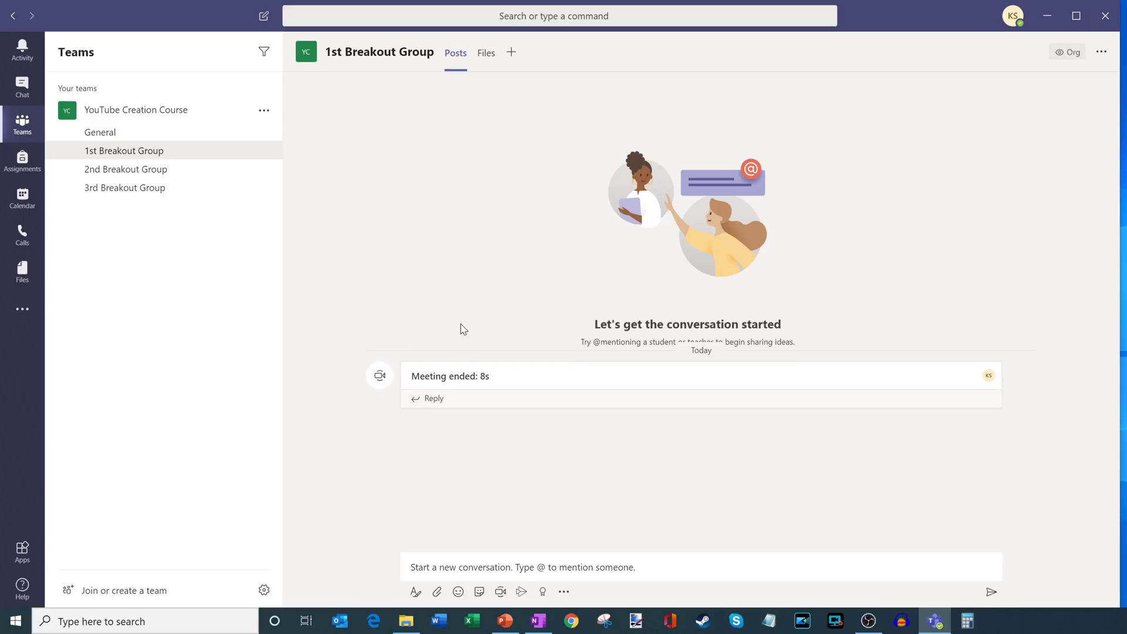
pyautogui.click(500, 593)
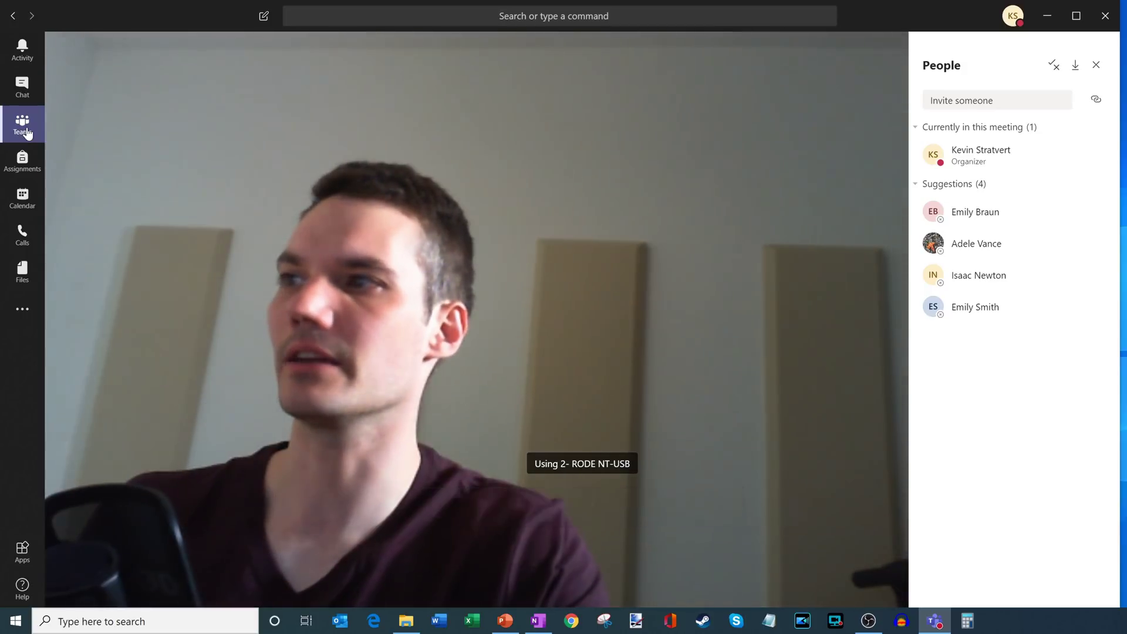
# Step: Start a second instant video meeting in the 2nd Breakout Group channel while the first group's meeting is still running
pyautogui.click(27, 134)
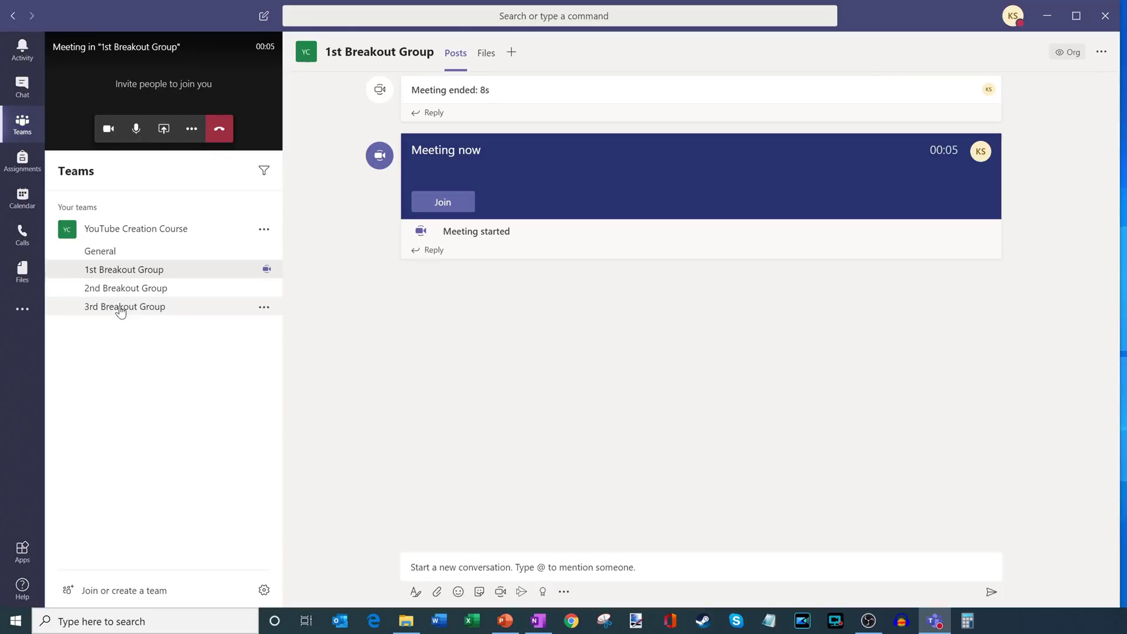
pyautogui.click(142, 291)
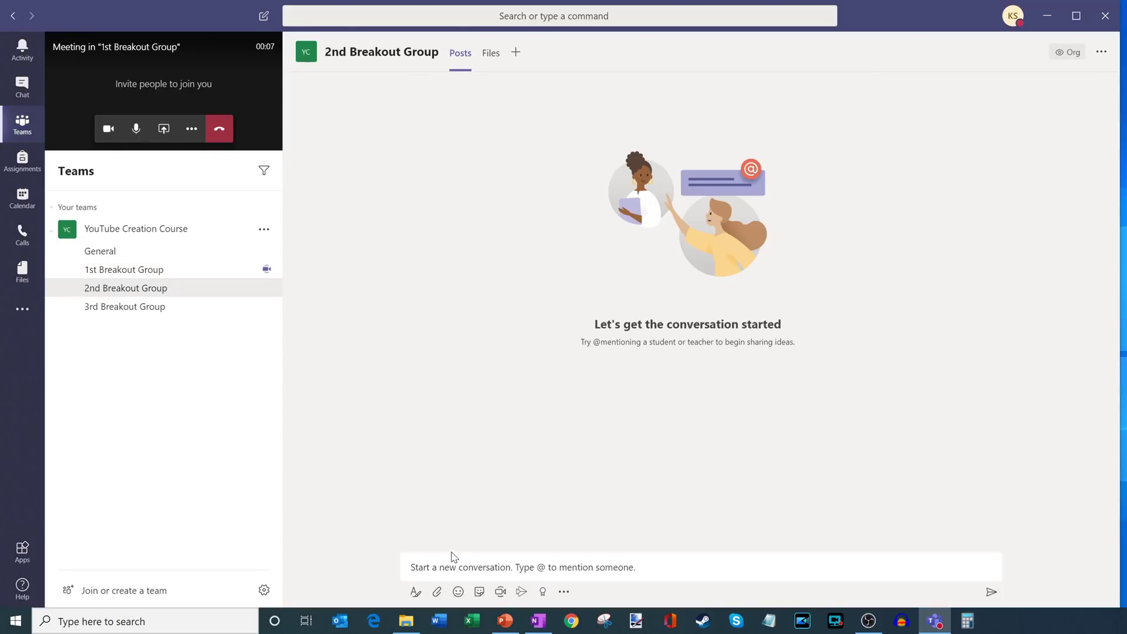
pyautogui.click(501, 592)
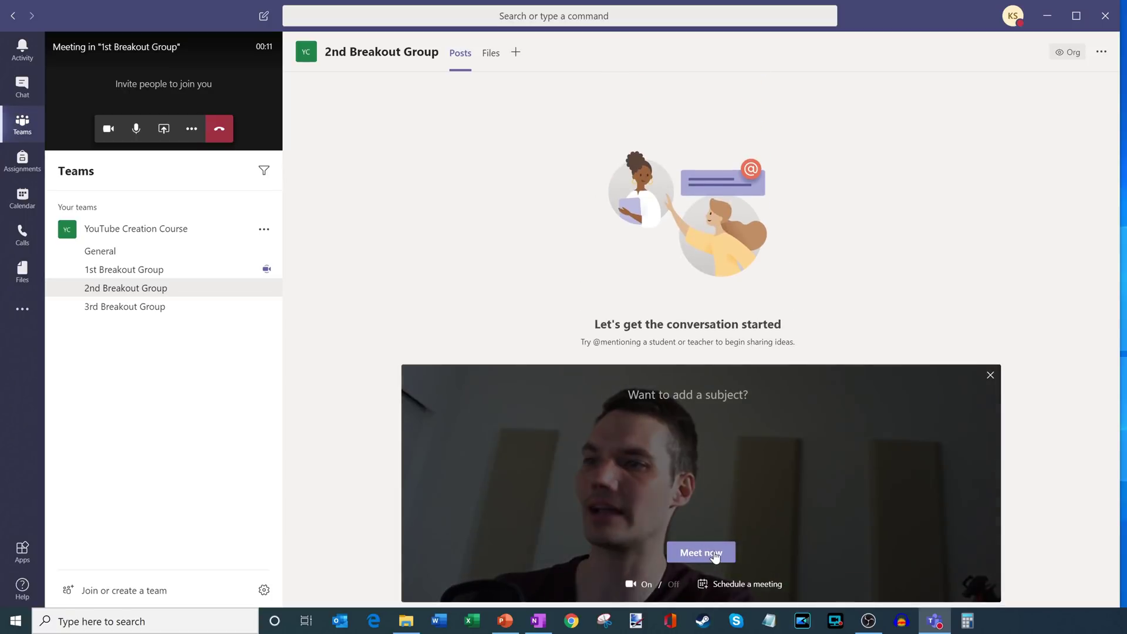
pyautogui.click(714, 554)
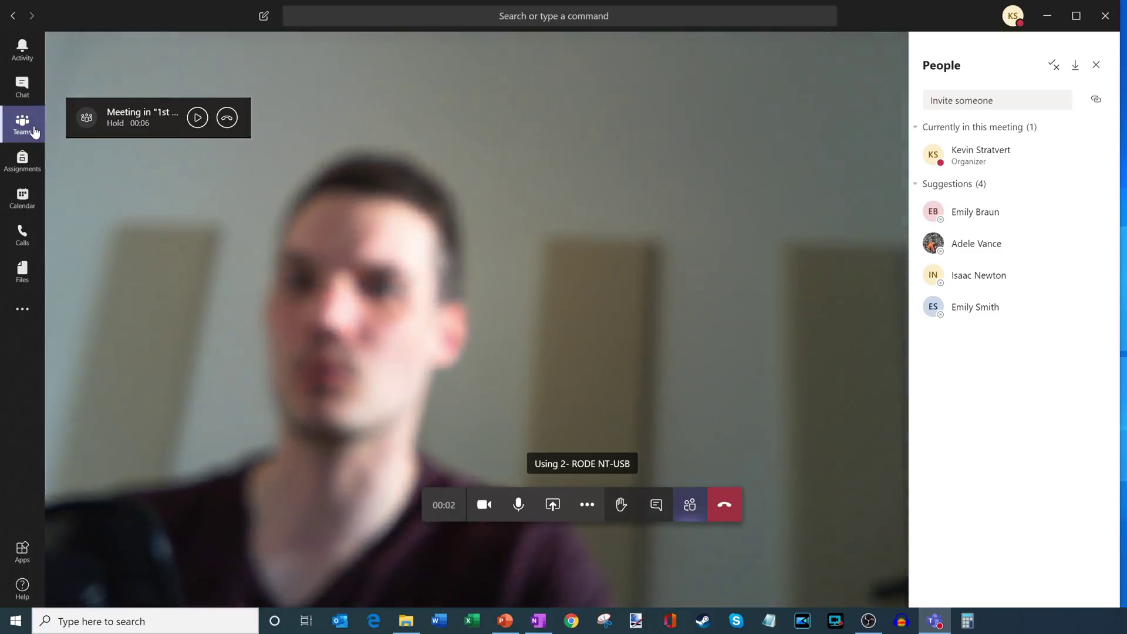
# Step: Start a third instant video meeting in the 3rd Breakout Group channel, keeping the other two meetings open
pyautogui.click(34, 130)
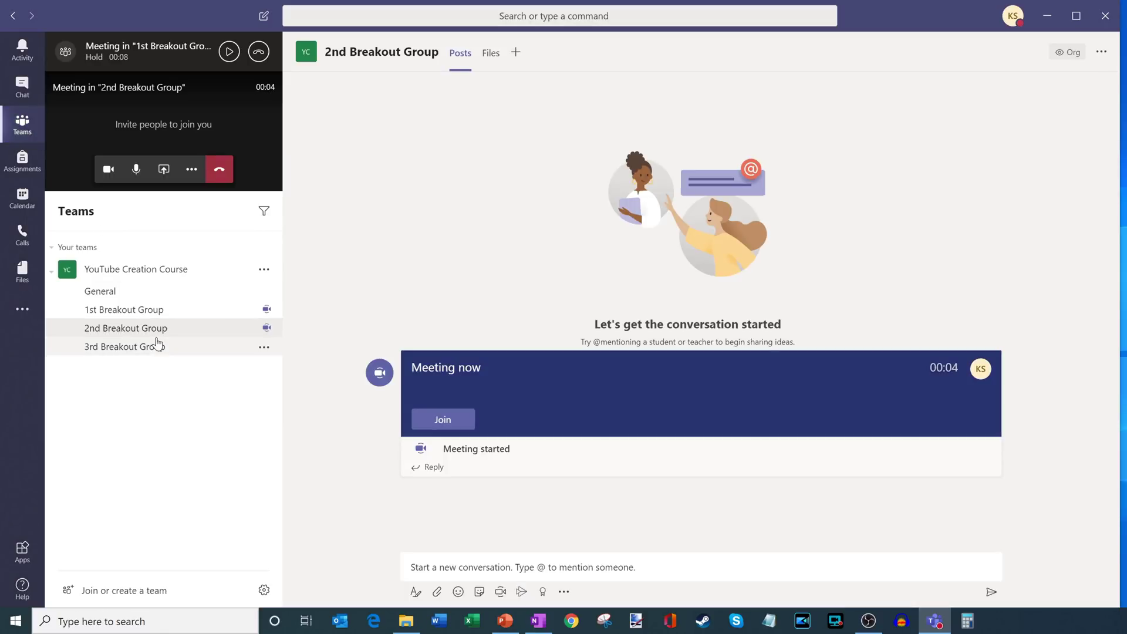
pyautogui.click(158, 345)
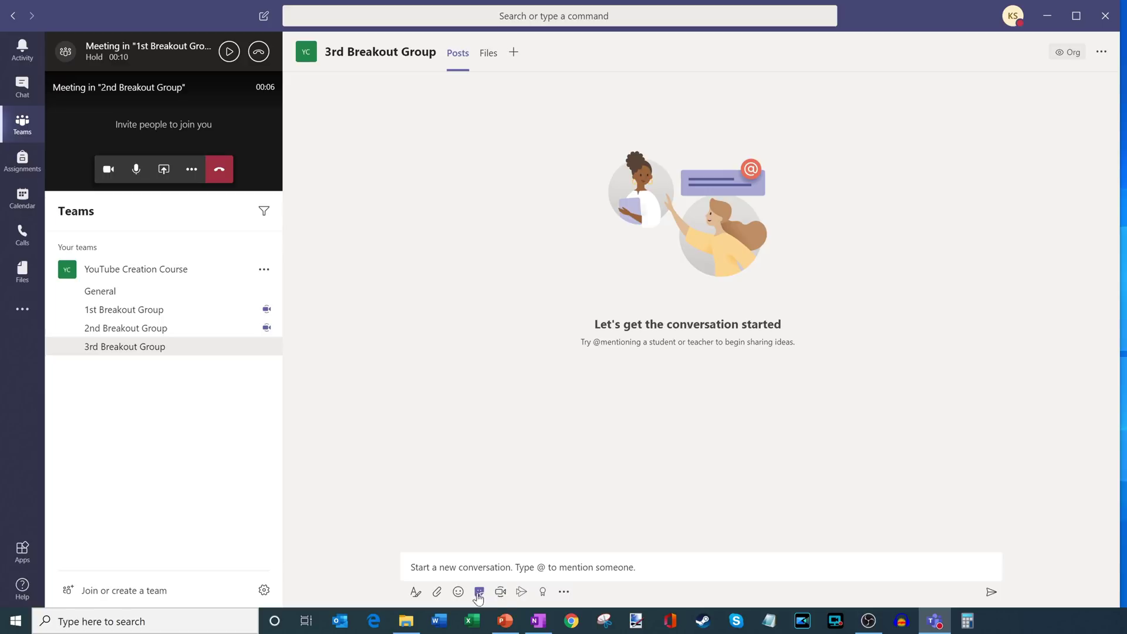
pyautogui.click(499, 592)
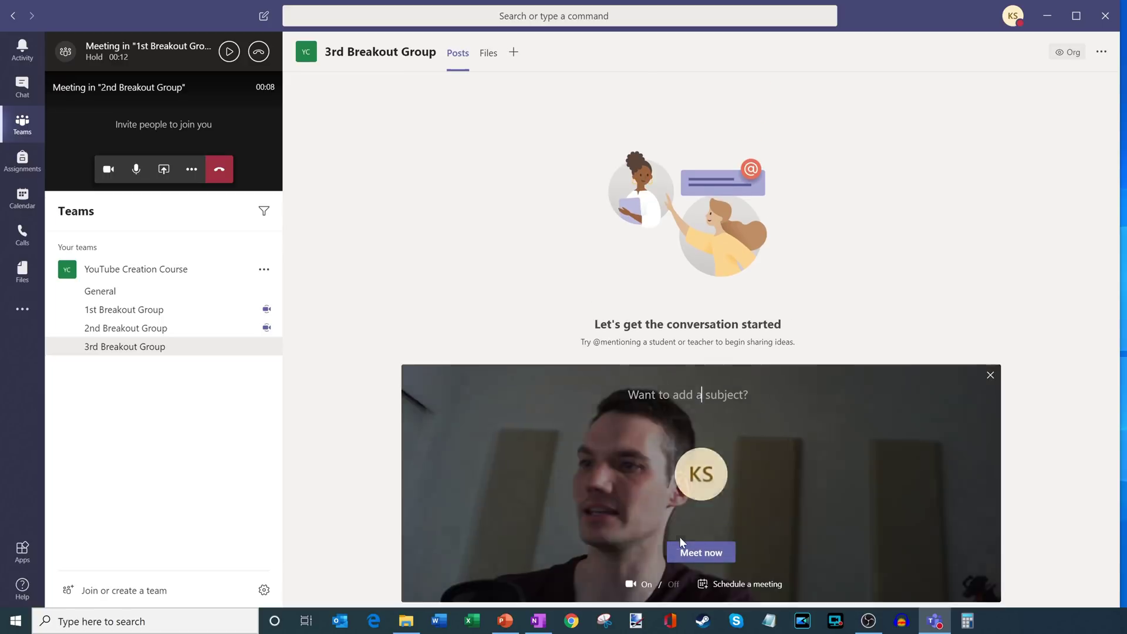
pyautogui.click(702, 551)
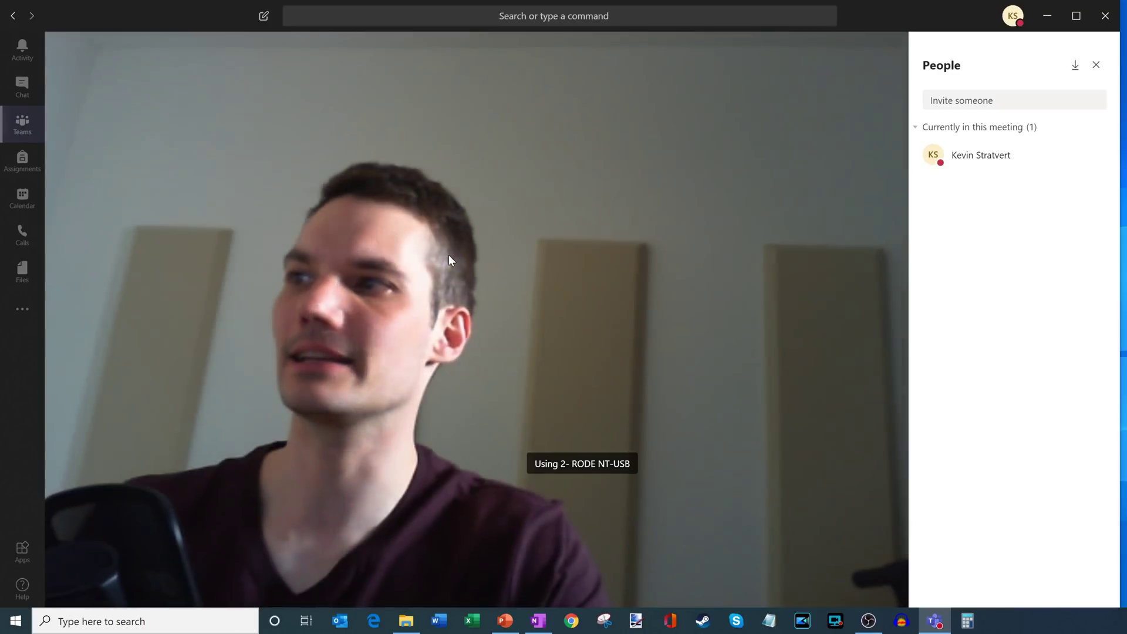
# Step: Switch to the held 2nd Breakout Group meeting by resuming it, and switch from there to the 1st Breakout Group meeting
pyautogui.moveTo(245, 191)
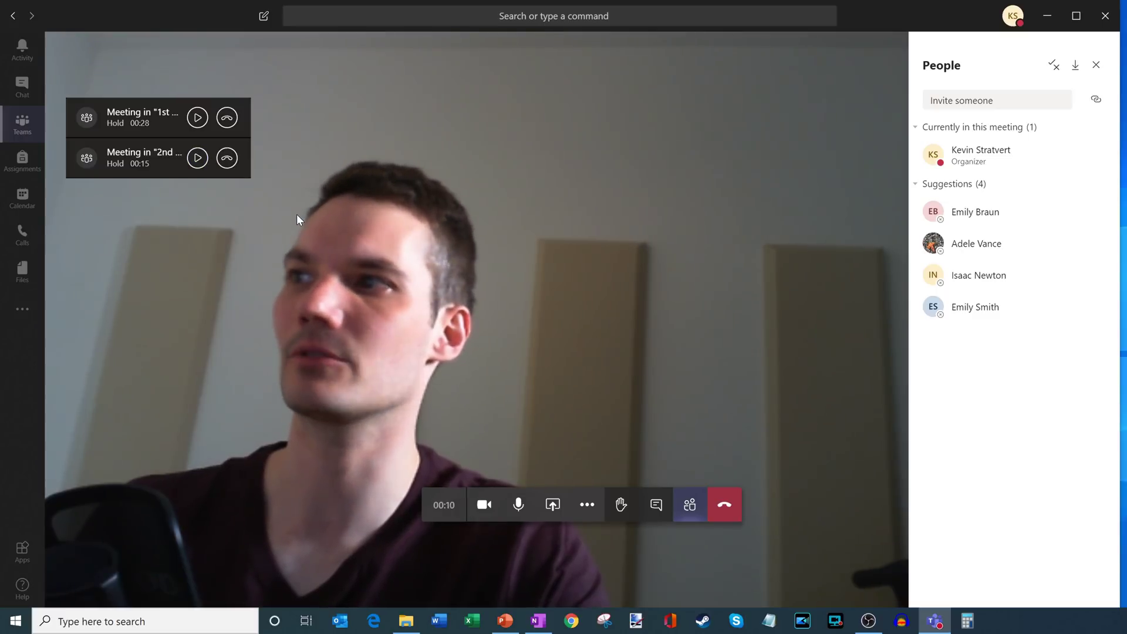
pyautogui.click(199, 162)
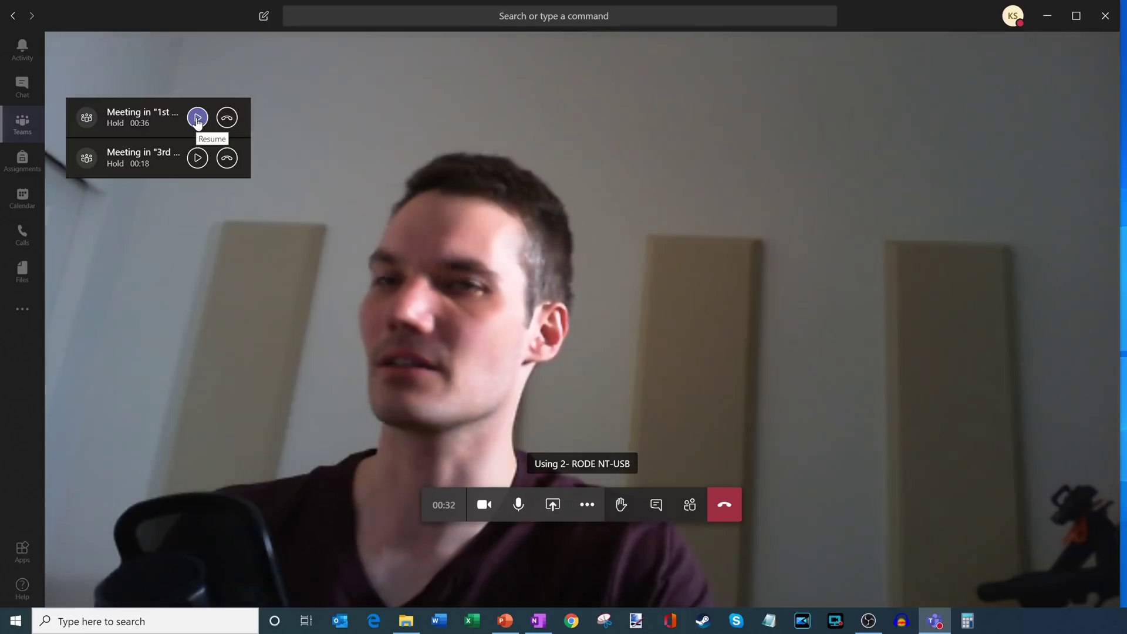
pyautogui.click(197, 118)
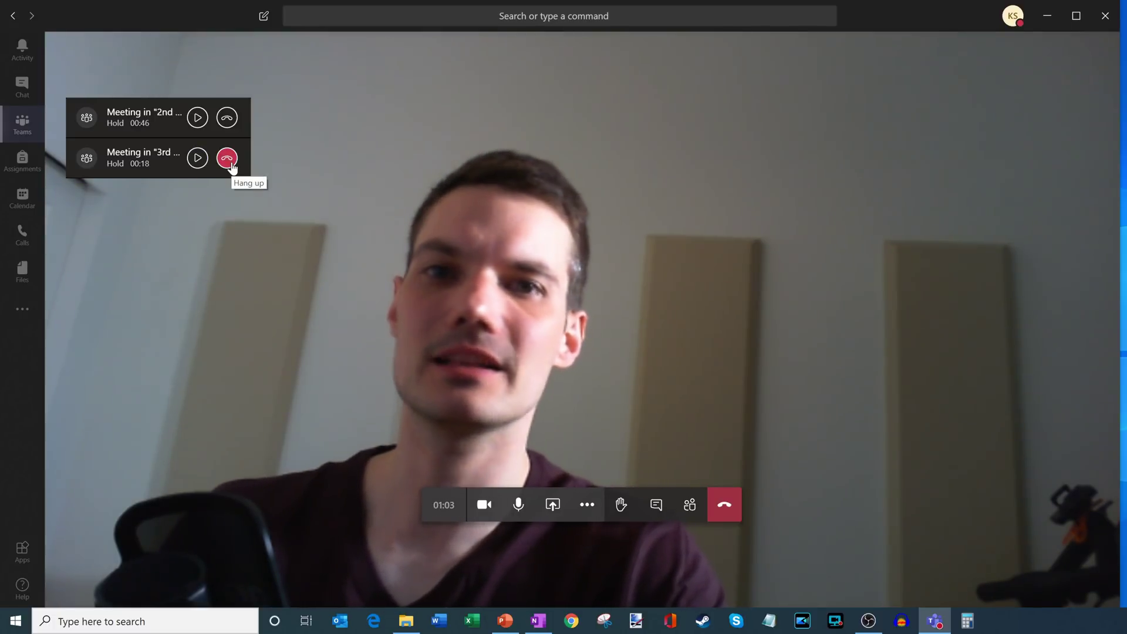
# Step: Hang up the held 3rd and 2nd Breakout Group meetings and leave the active 1st Breakout Group meeting
pyautogui.click(228, 159)
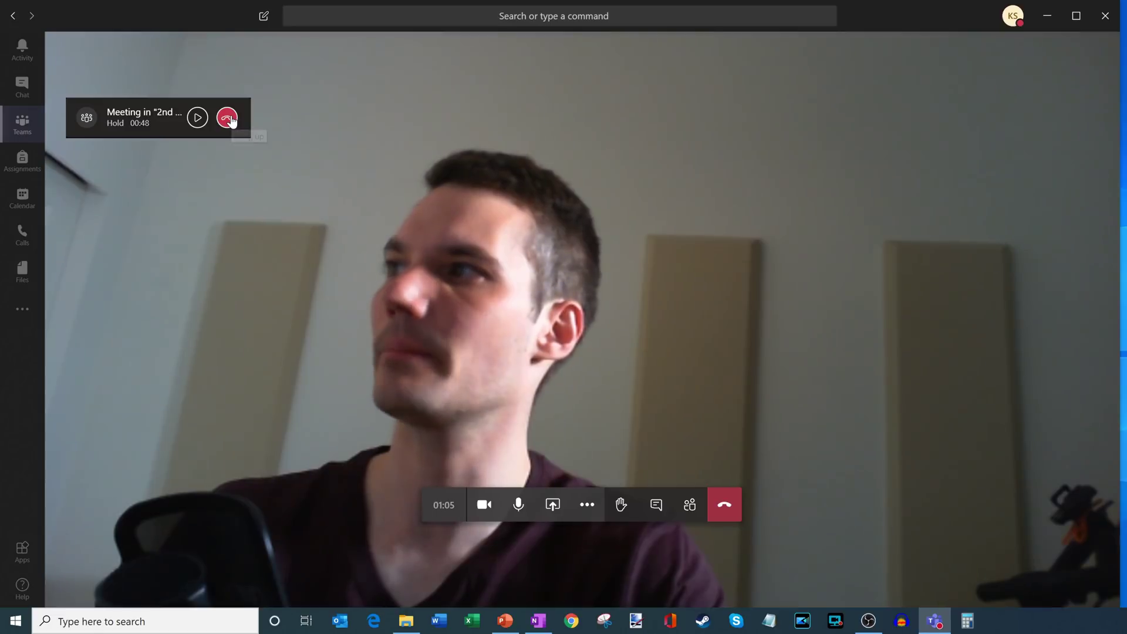
pyautogui.click(229, 117)
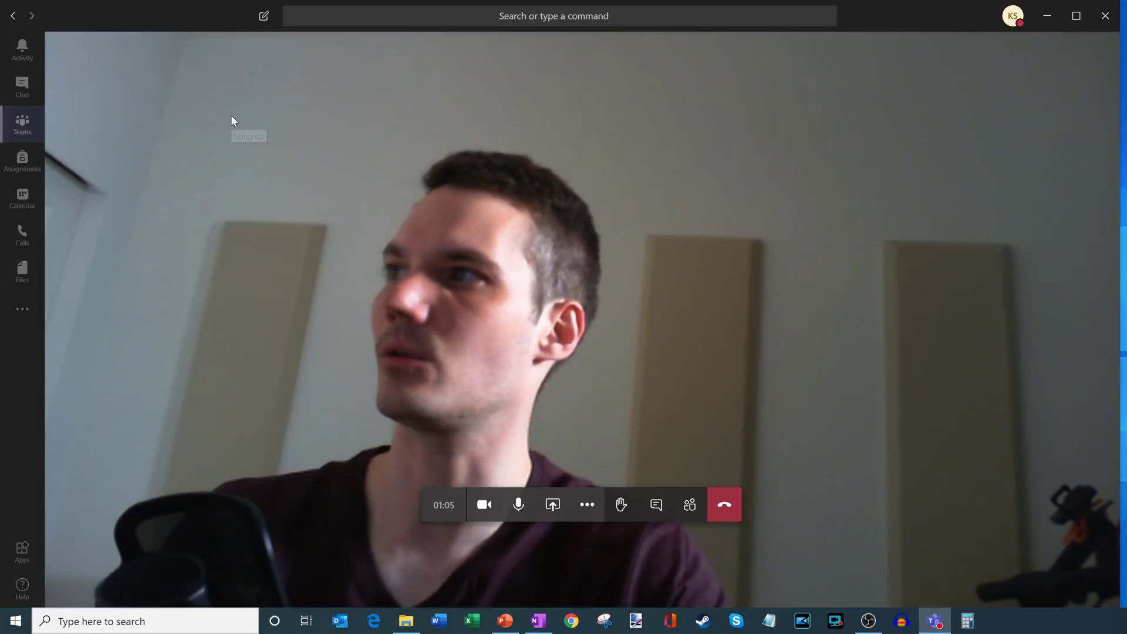
pyautogui.click(734, 506)
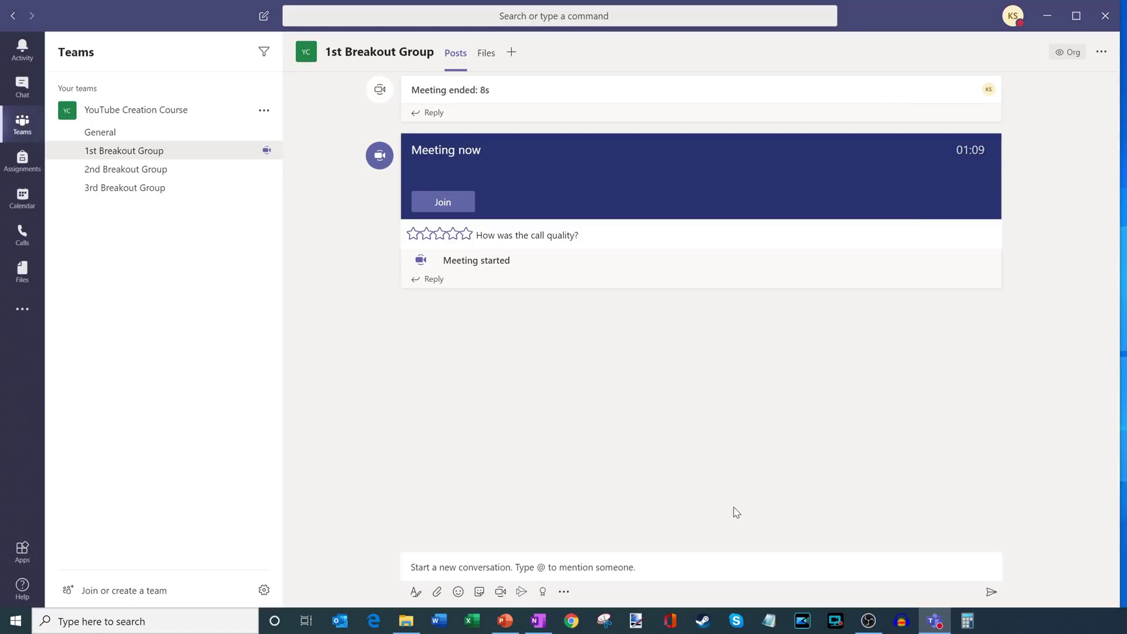